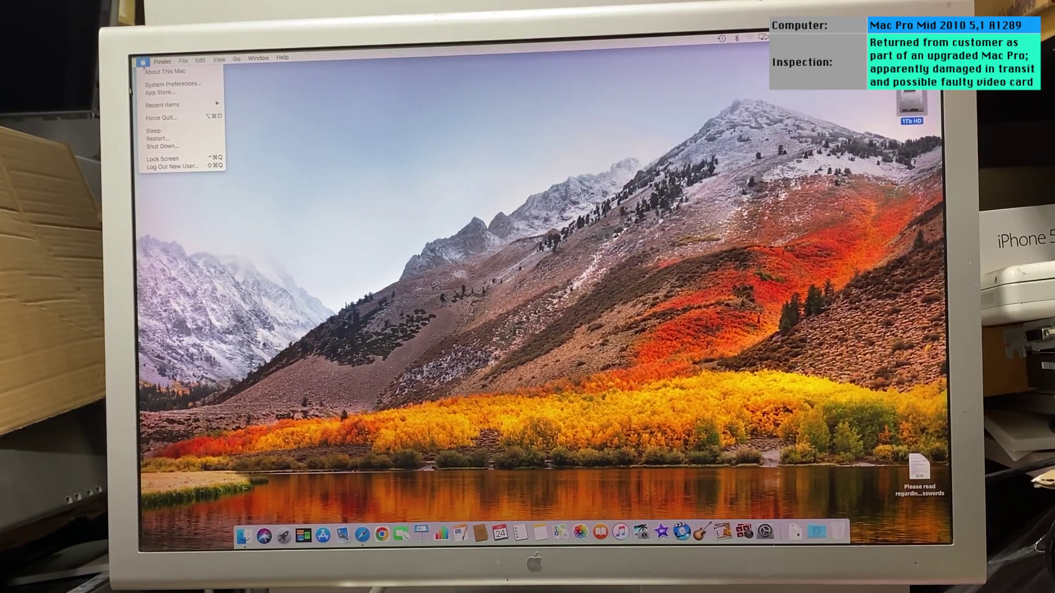
# Review the About This Mac overview, then the Displays tab: 8 MB graphics, 31.5-inch 1920x1200 screen.
pyautogui.click(147, 72)
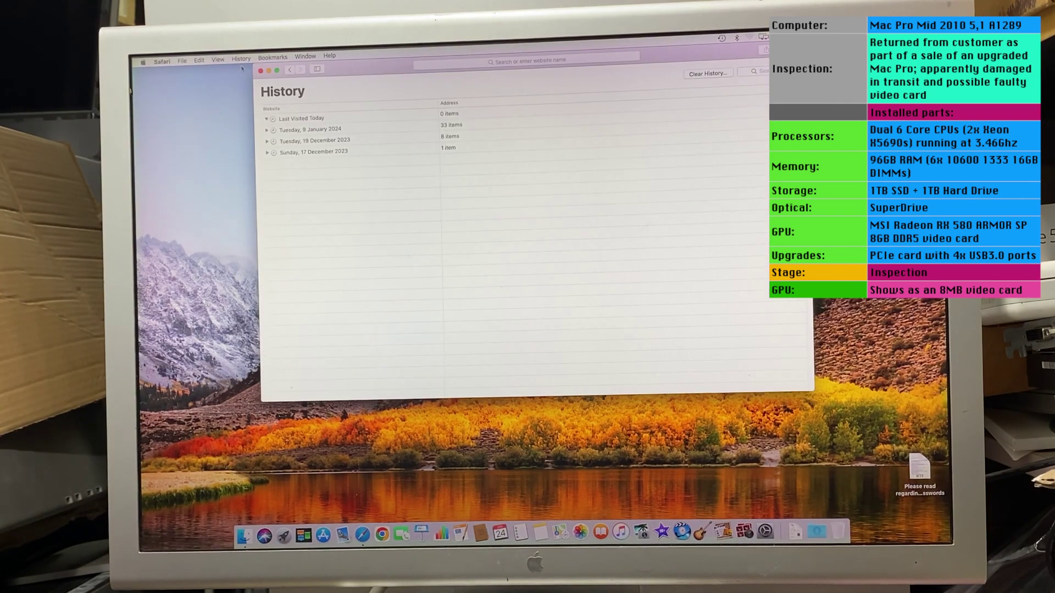
pyautogui.doubleClick(302, 219)
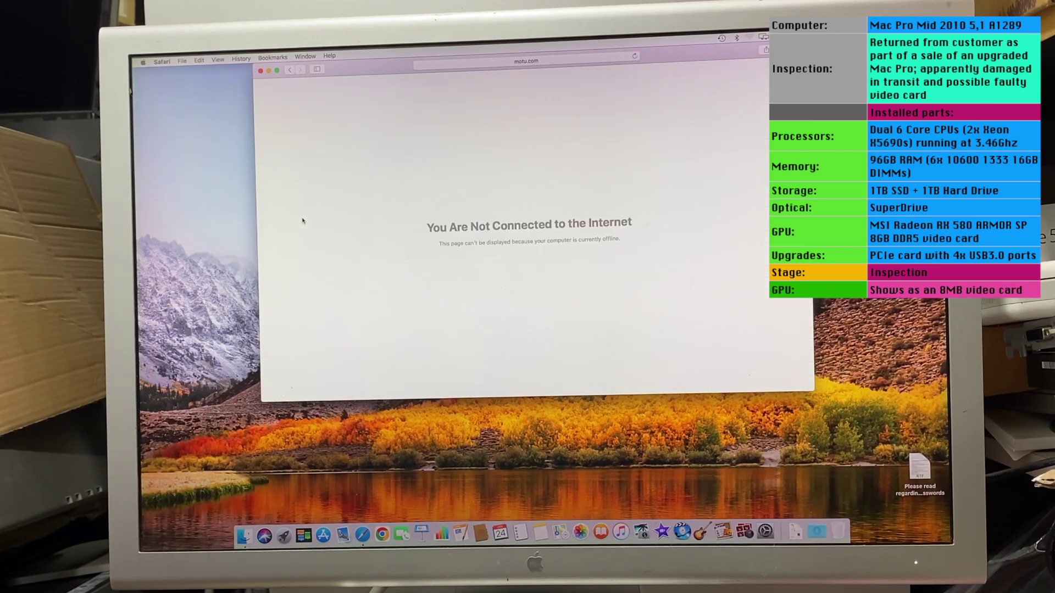
pyautogui.click(261, 71)
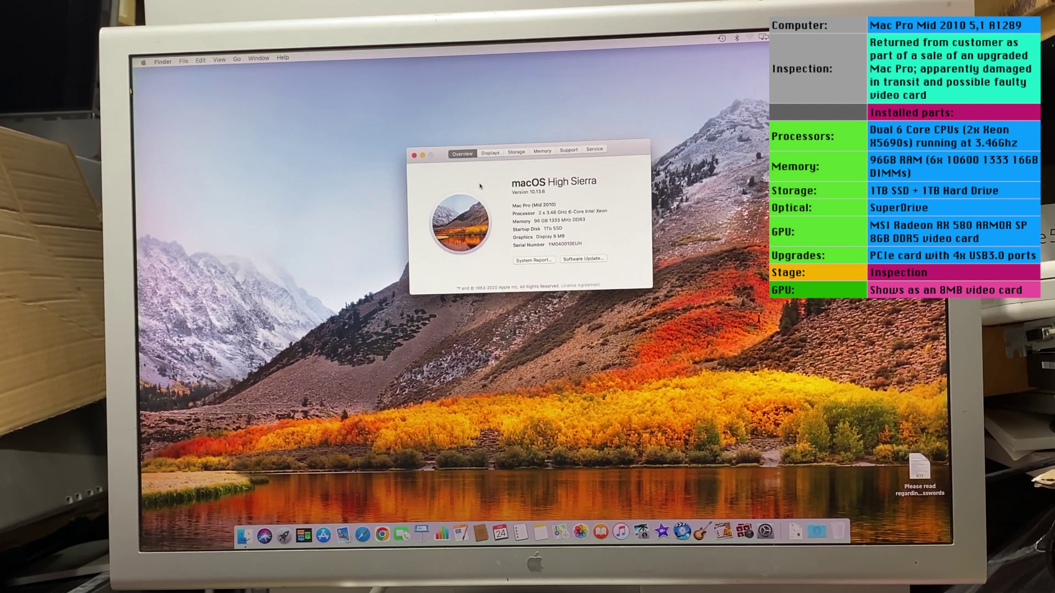
pyautogui.click(491, 153)
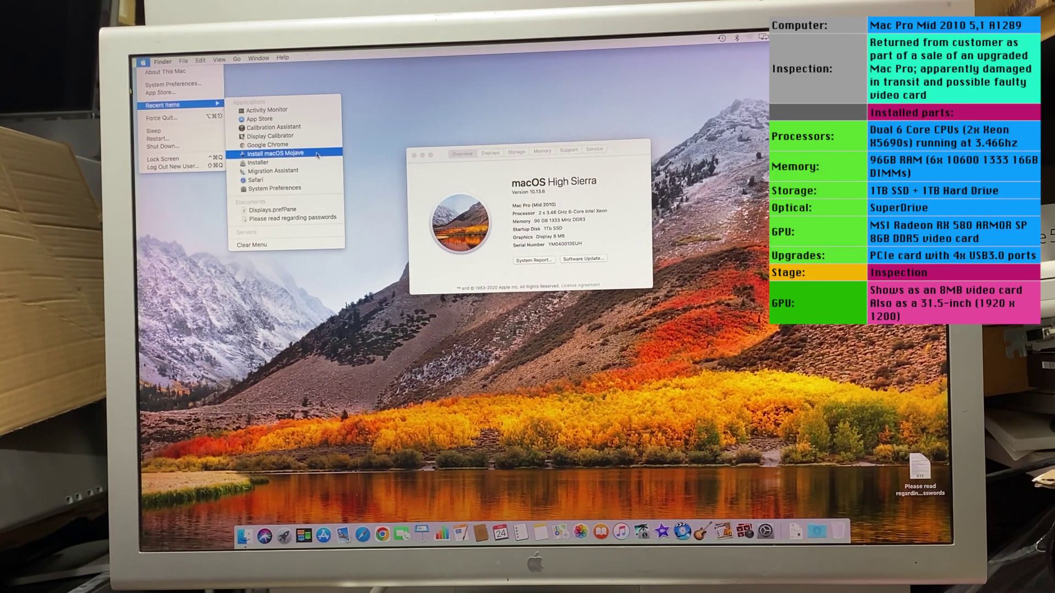
# Launch Install macOS Mojave from Recent Items and quit it after the Metal-support warning.
pyautogui.click(318, 154)
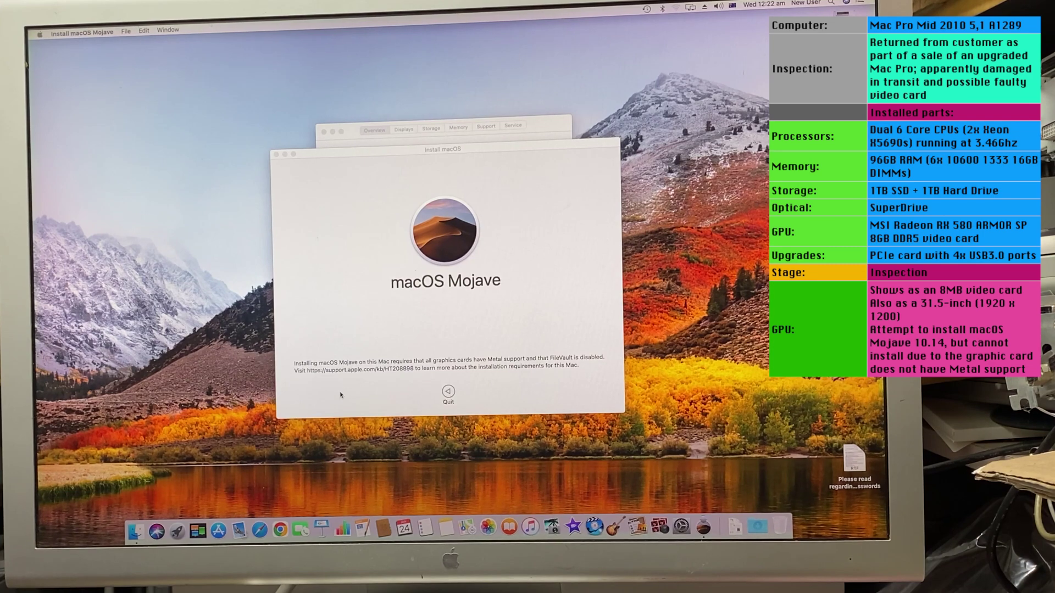
pyautogui.click(447, 392)
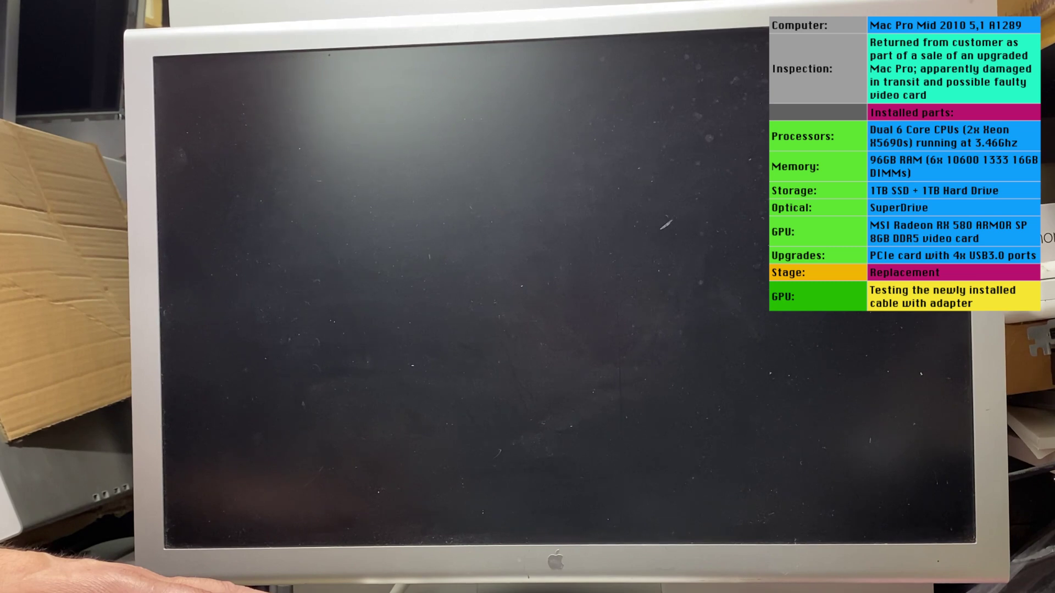
# Choose the 1TB SSD in the OpenCore boot picker to start High Sierra.
pyautogui.click(552, 337)
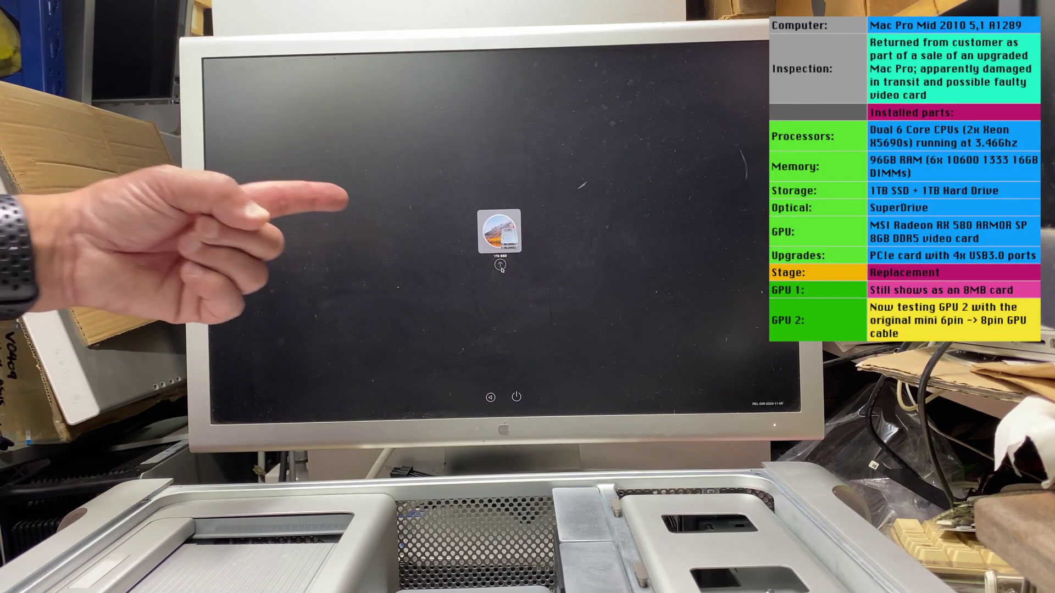
# With GPU 2 fitted, pick the SSD in OpenCore and boot to the Apple logo.
pyautogui.click(501, 265)
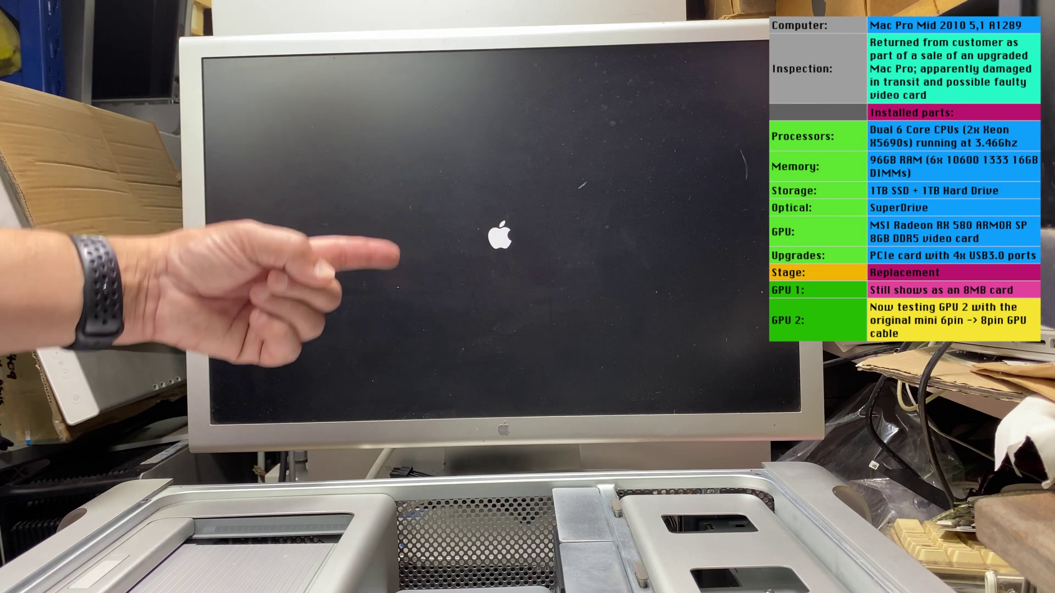